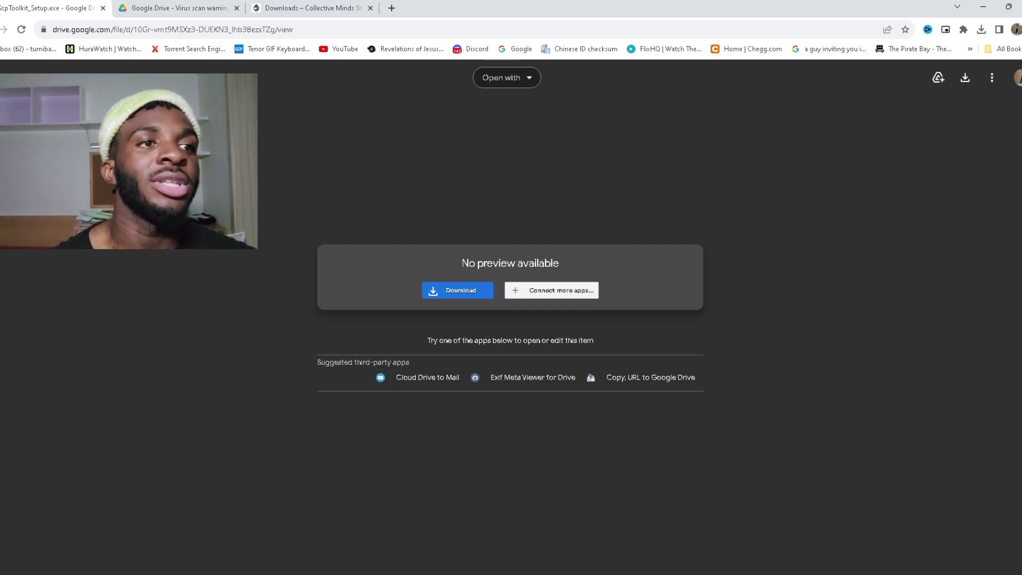
# Switch to the 'Google Drive - Virus scan warning' tab to reach the Download anyway option
pyautogui.click(204, 8)
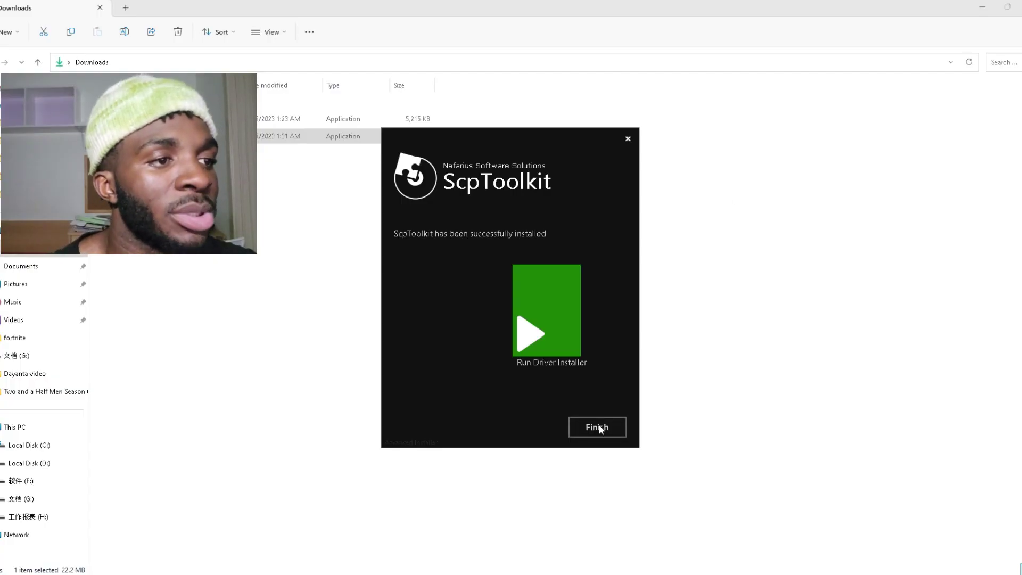
# Finish the ScpToolkit setup, then minimize Explorer and Chrome to reveal the desktop
pyautogui.click(598, 427)
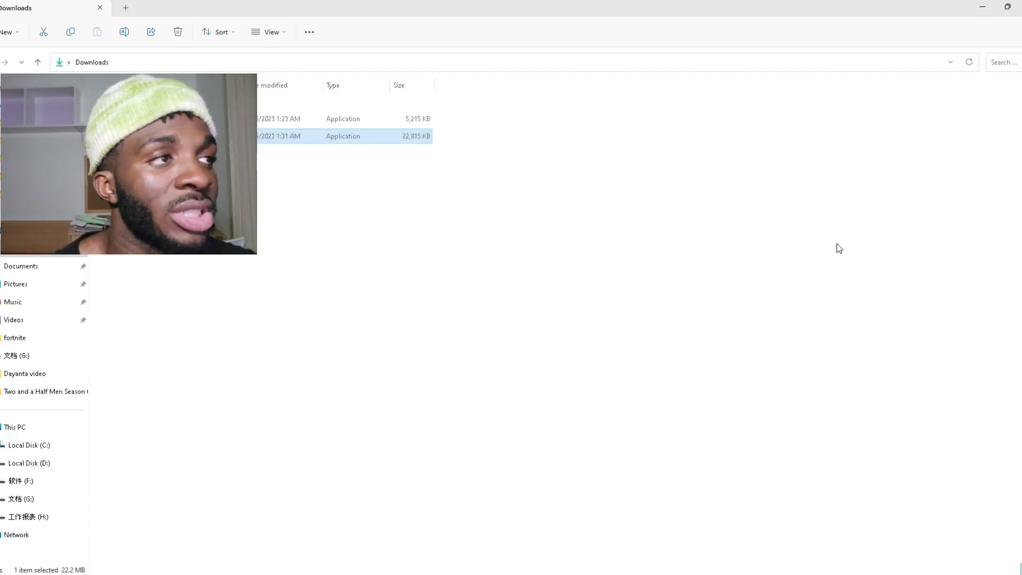
pyautogui.click(983, 7)
pyautogui.click(983, 9)
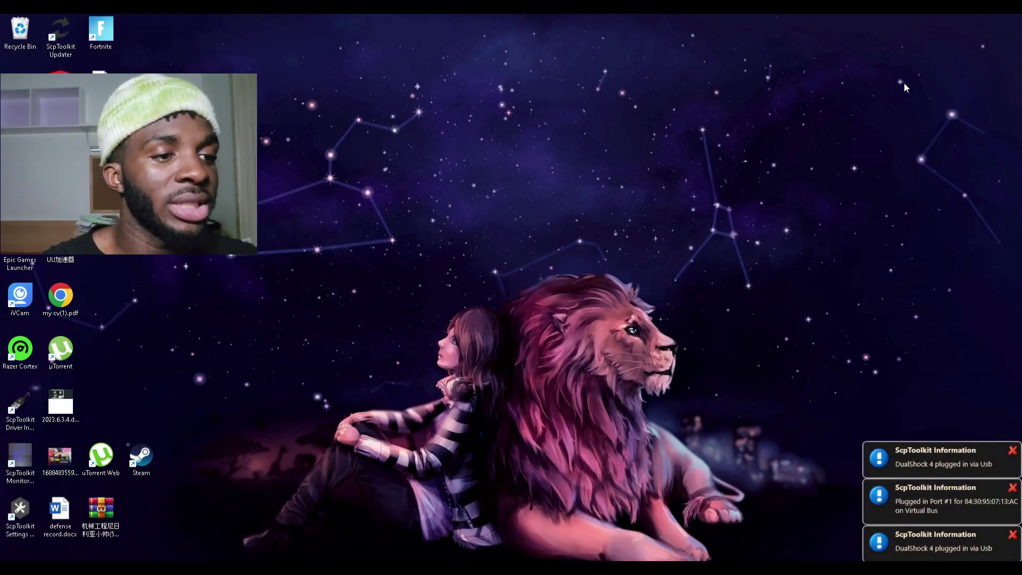
# Launch the Driver Installer, untick the Bluetooth and DualShock 3 drivers, and tick the DualShock 4 Wireless Controller
pyautogui.doubleClick(20, 407)
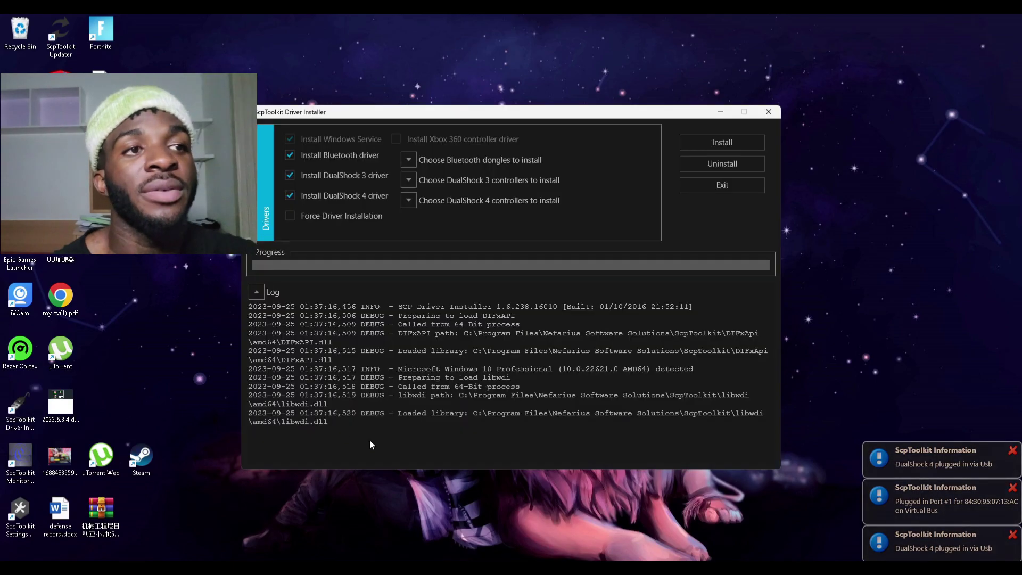
pyautogui.click(314, 154)
pyautogui.click(316, 174)
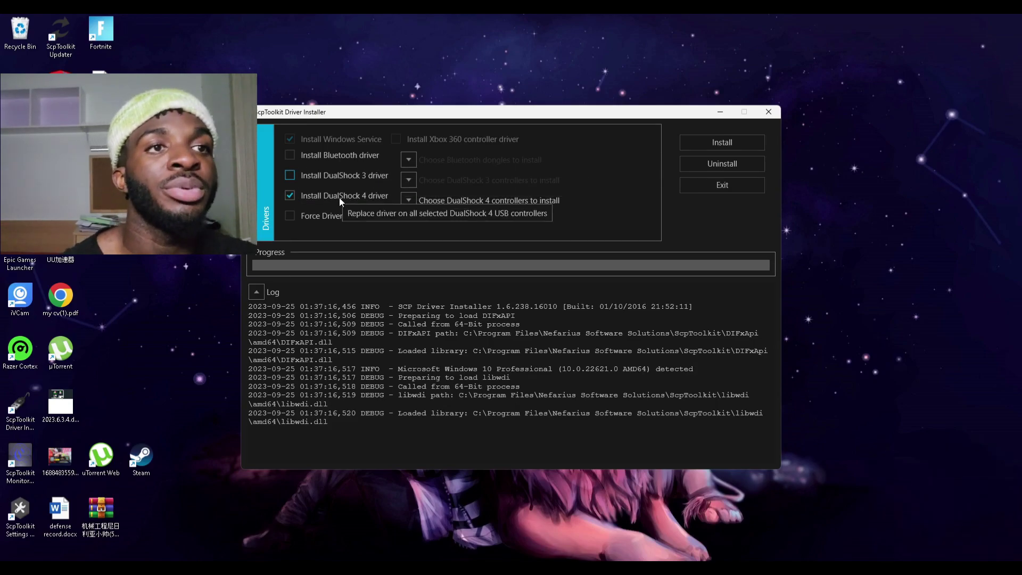
pyautogui.click(411, 206)
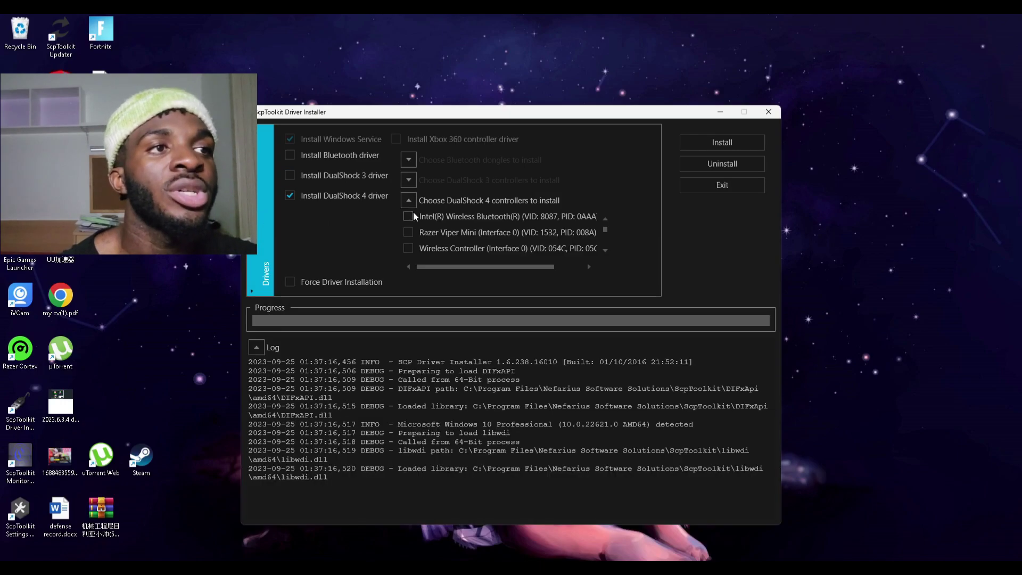
pyautogui.click(408, 248)
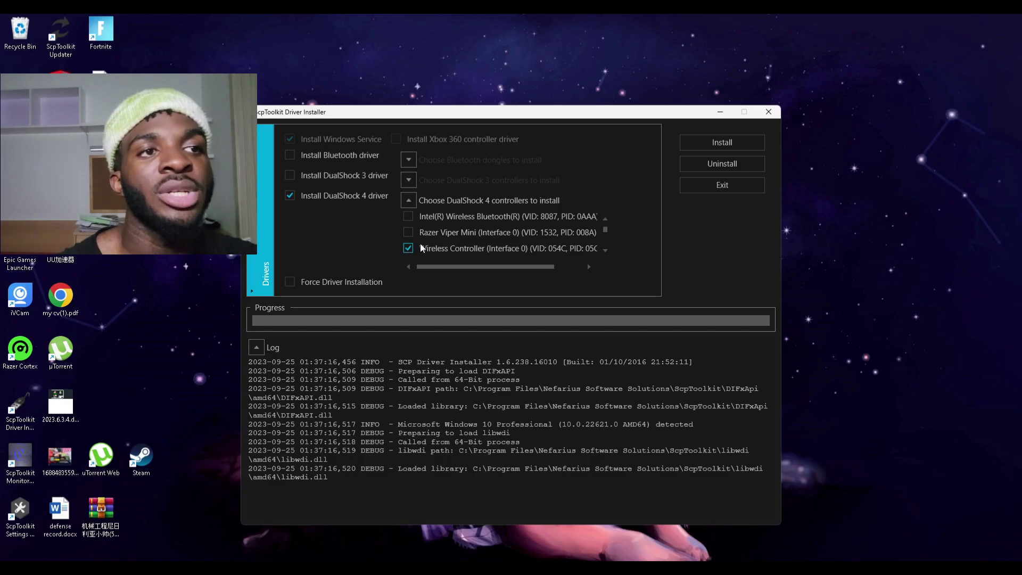
pyautogui.scroll(-3, 430, 241)
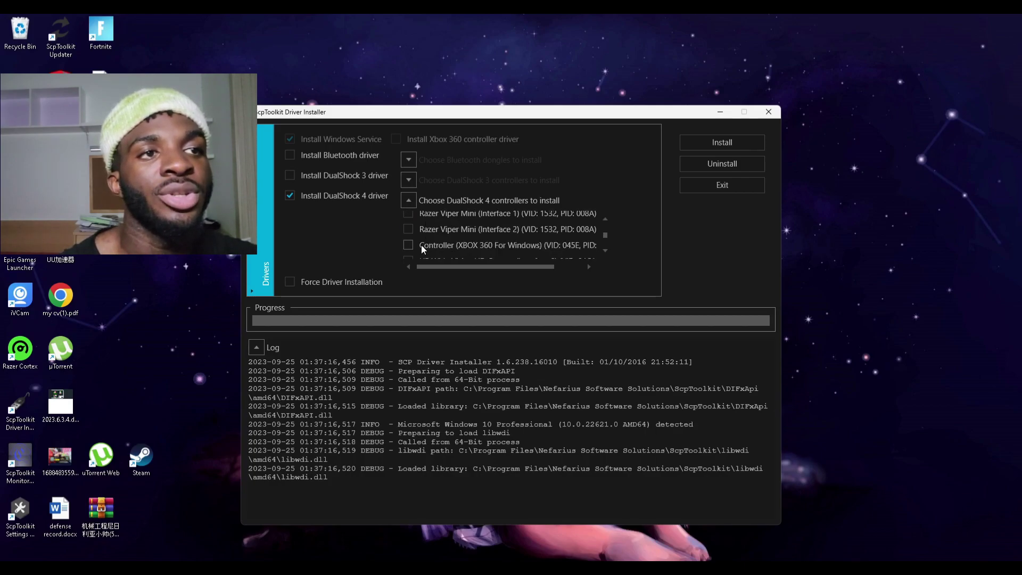
pyautogui.scroll(-1, 426, 244)
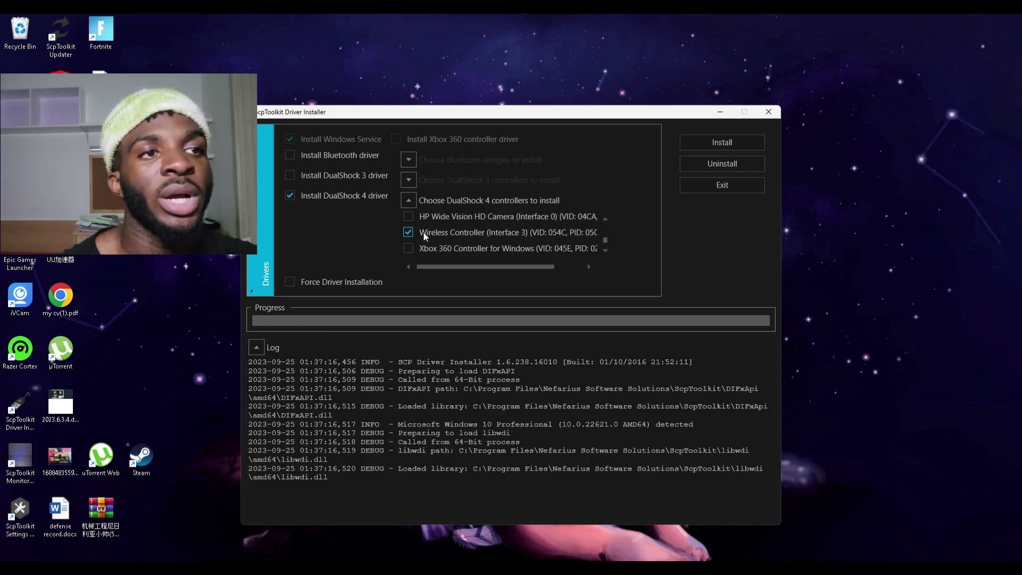
pyautogui.scroll(5, 452, 235)
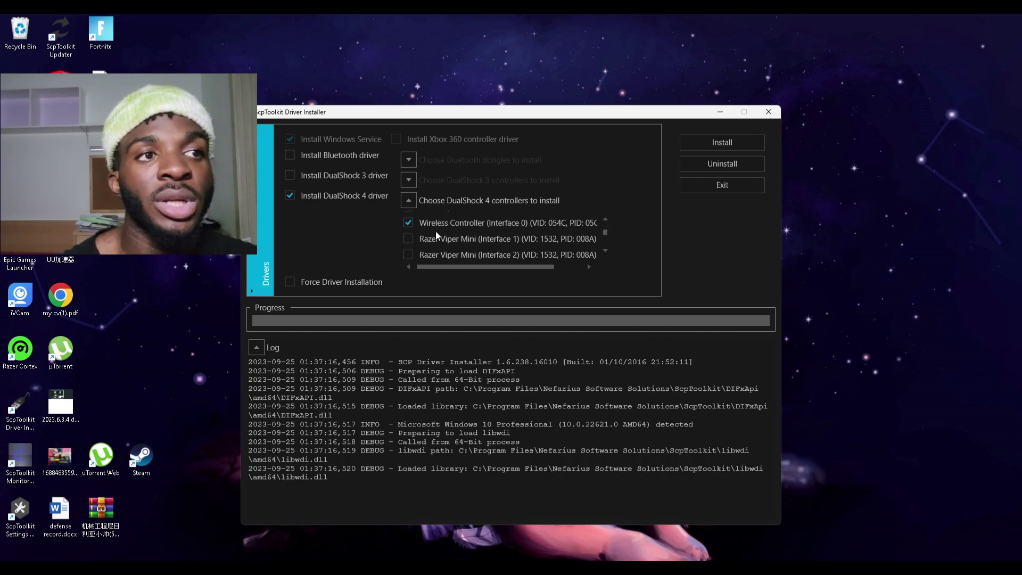
pyautogui.scroll(3, 475, 235)
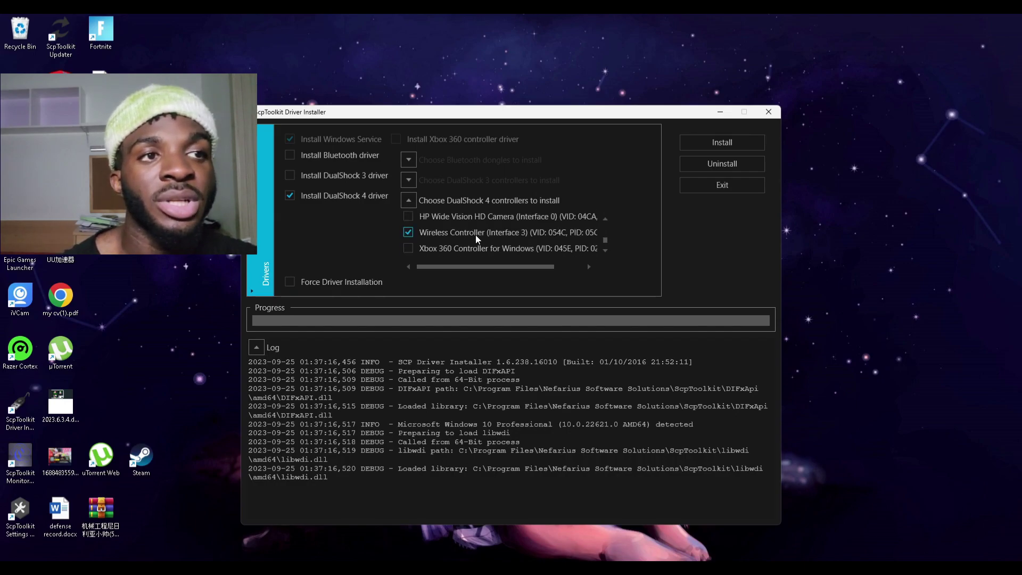
# Install the DualShock 4 Wireless Controller driver, then close the Driver Installer after the log finishes
pyautogui.click(707, 143)
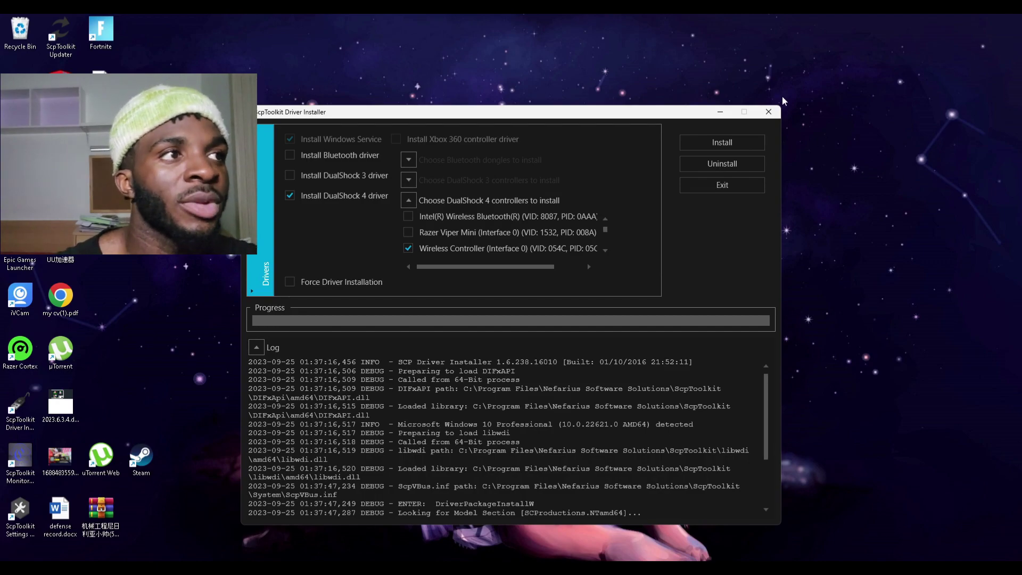
pyautogui.click(769, 113)
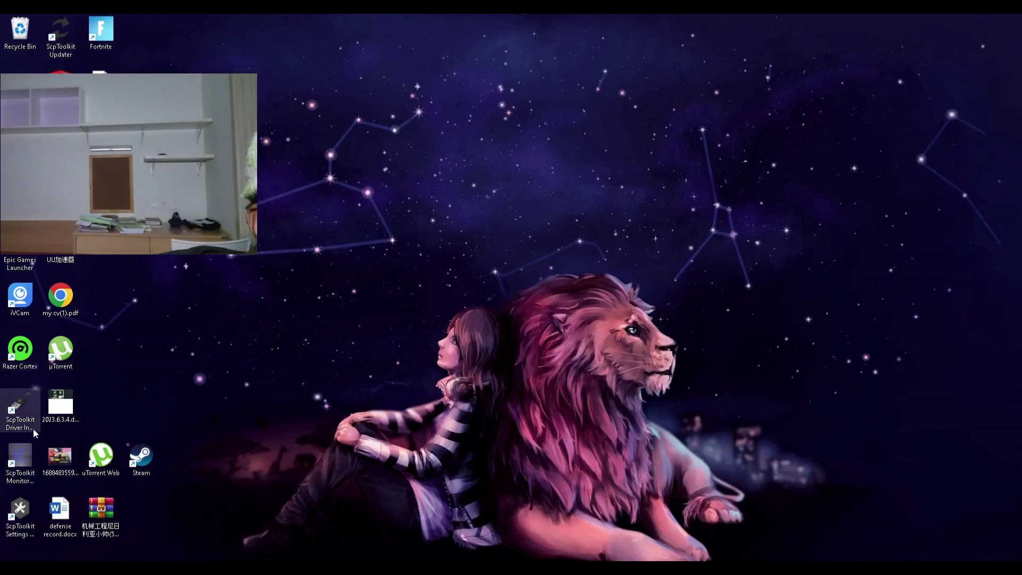
# Open Global Configuration and adjust the DualShock 3 LED flashing period and rumble latency sliders
pyautogui.doubleClick(19, 512)
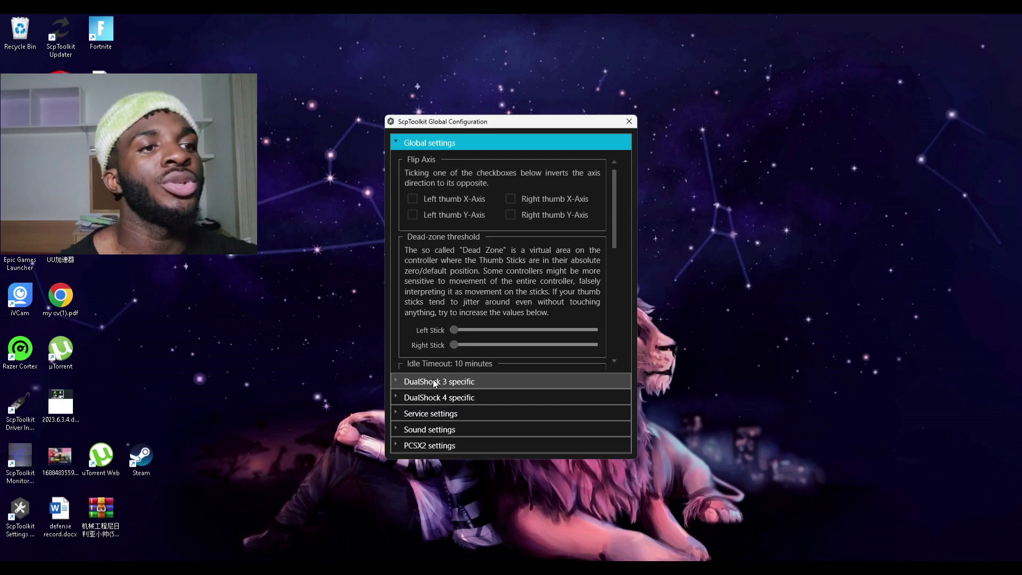
pyautogui.click(433, 382)
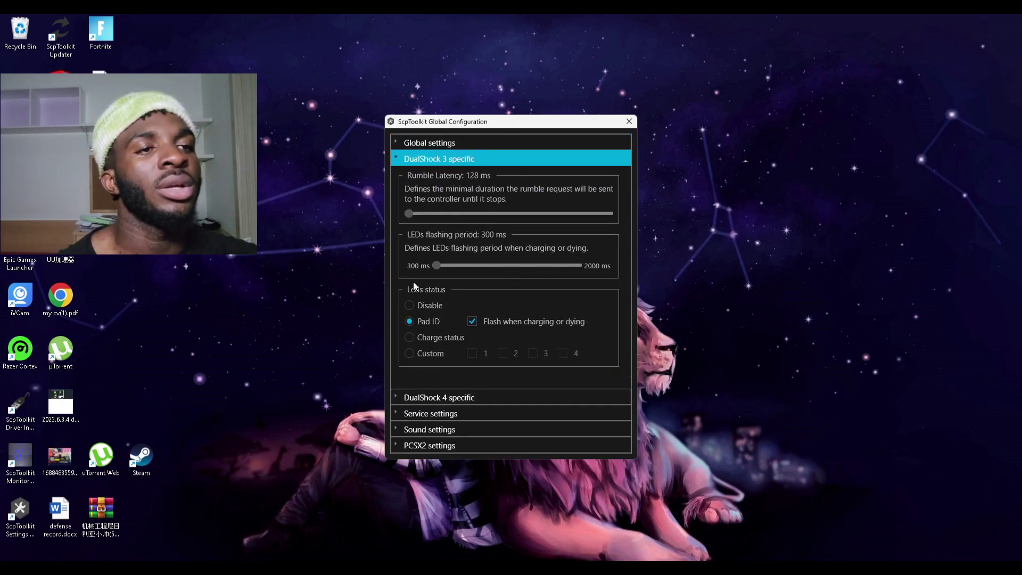
pyautogui.moveTo(436, 269)
pyautogui.mouseDown()
pyautogui.moveTo(477, 269)
pyautogui.moveTo(421, 264)
pyautogui.mouseUp()
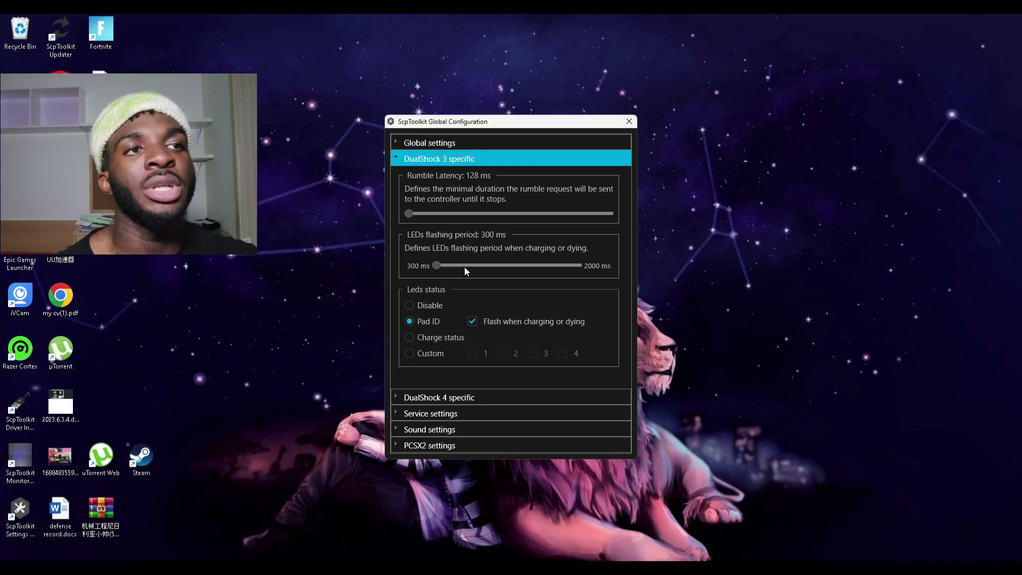
pyautogui.moveTo(409, 214)
pyautogui.mouseDown()
pyautogui.moveTo(436, 220)
pyautogui.moveTo(401, 217)
pyautogui.mouseUp()
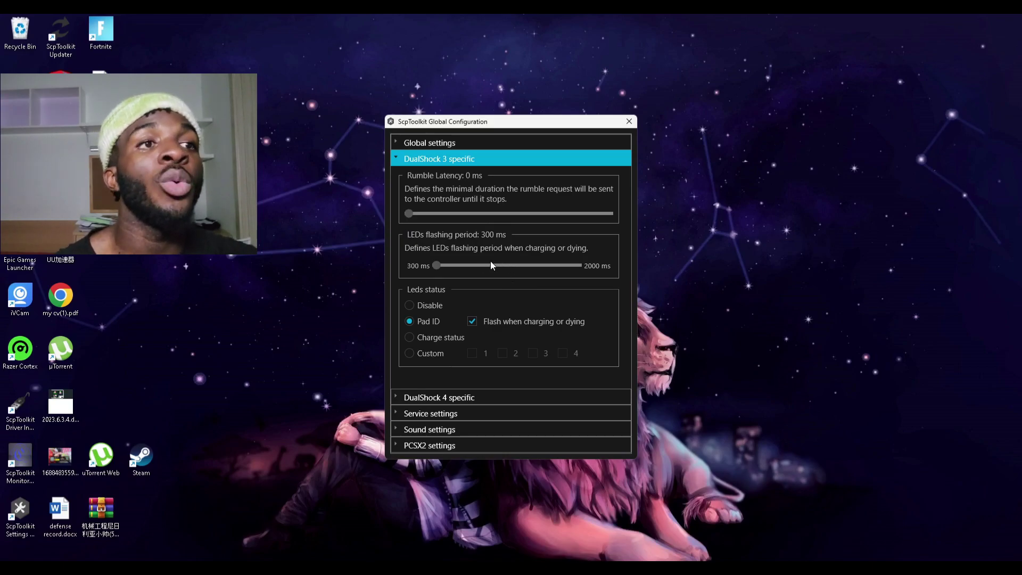
# Expand the DualShock 4, Service, Sound and PCSX2 settings, then close Global Configuration
pyautogui.click(431, 398)
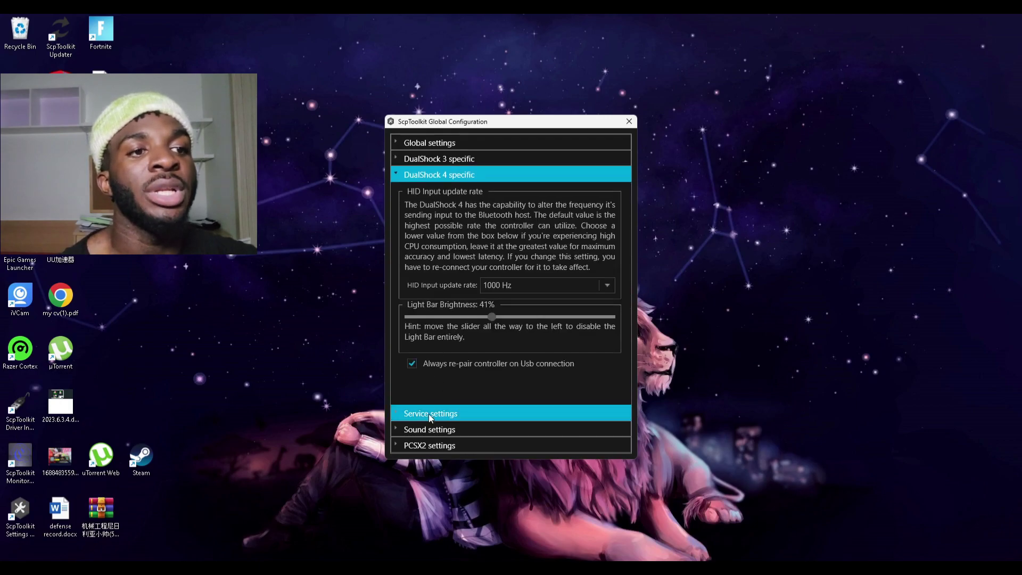
pyautogui.click(429, 414)
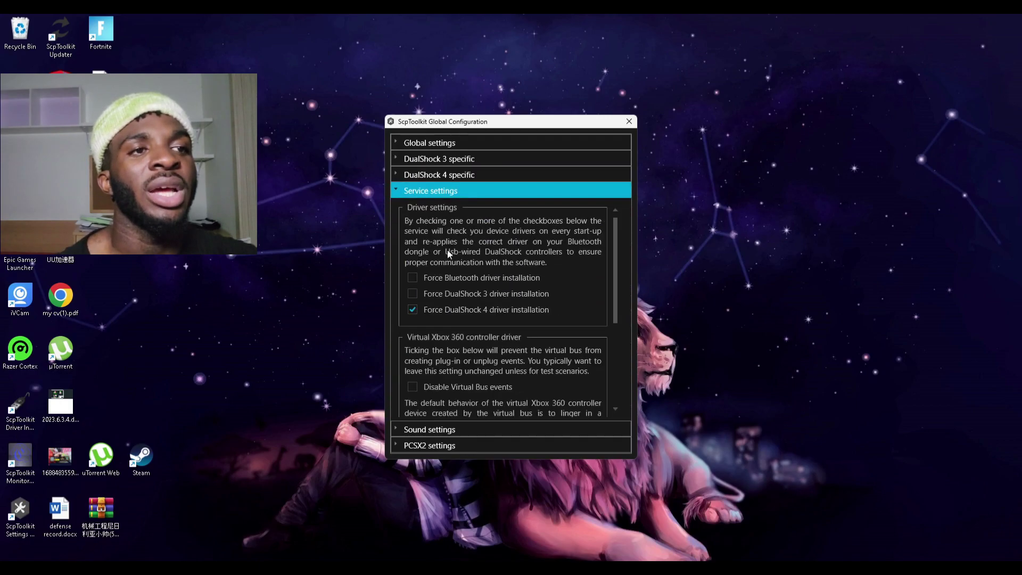
pyautogui.click(452, 427)
pyautogui.click(446, 448)
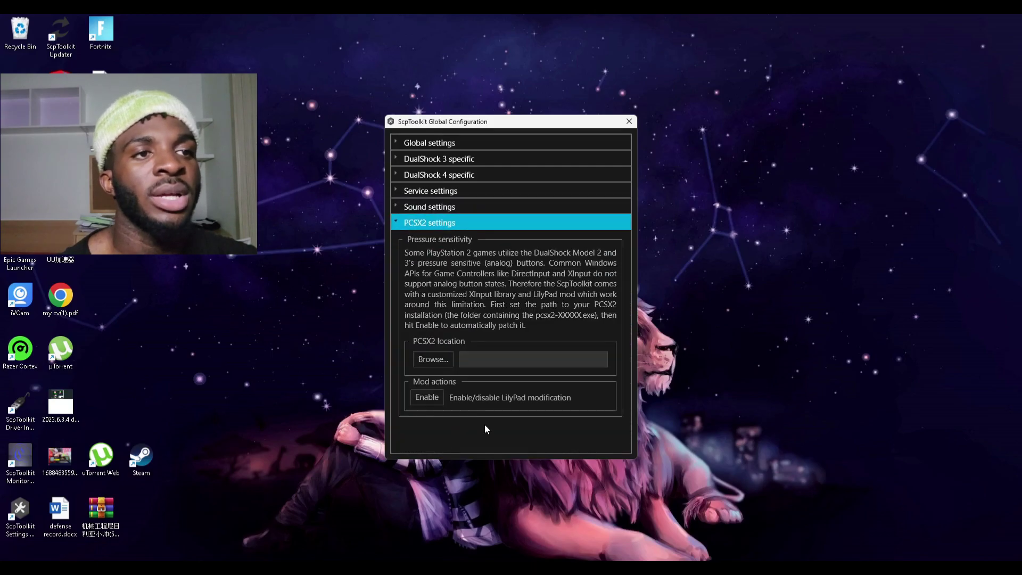
pyautogui.click(629, 121)
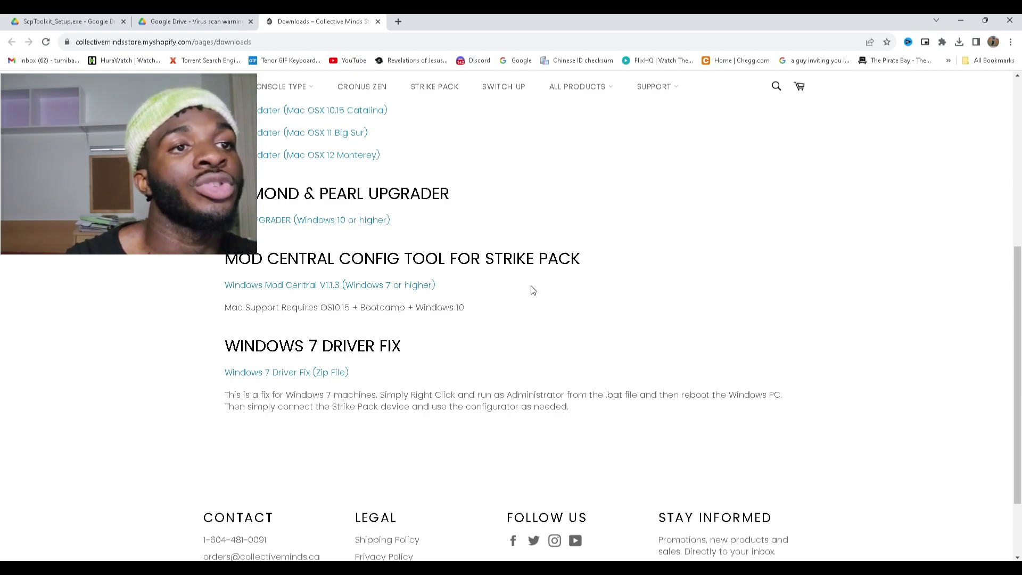
# Download 'Windows Mod Central V1.1.3 (Windows 7 or higher)' from the Collective Minds downloads page
pyautogui.click(396, 290)
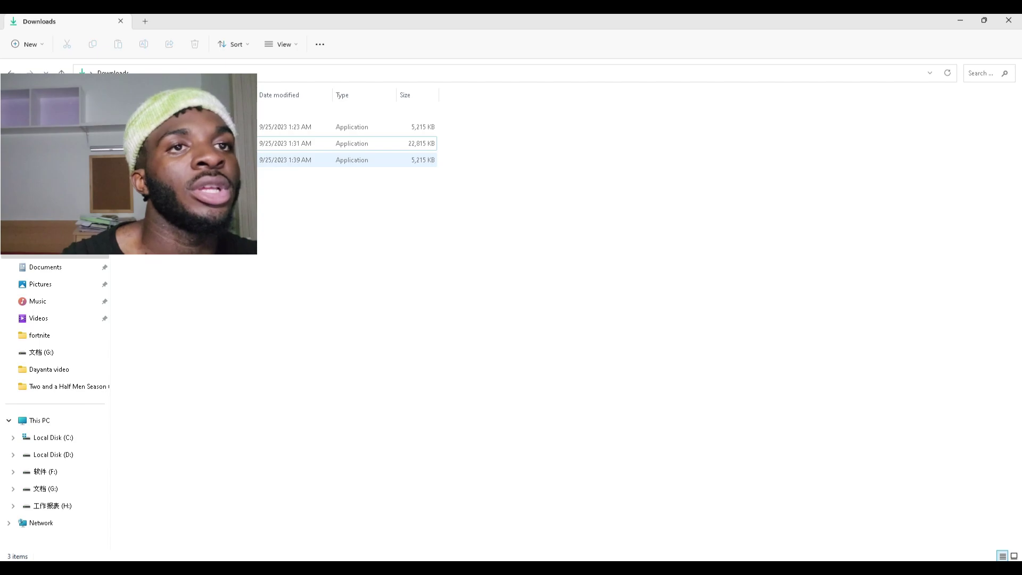
# Run the 1:39 AM application in Downloads to launch ModCentral v1.4.0
pyautogui.doubleClick(282, 160)
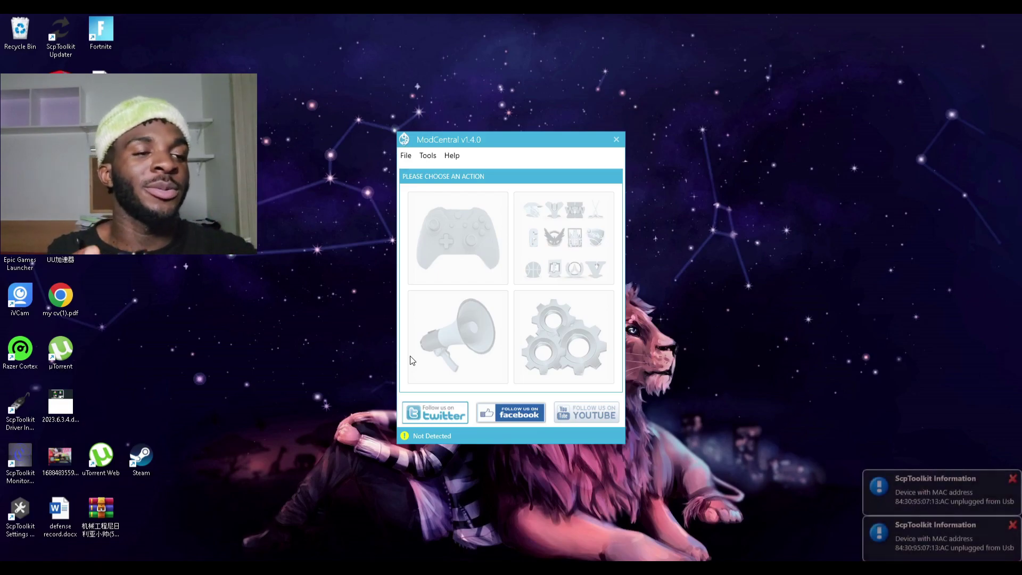
# Close ModCentral while it shows Not Detected so the Strike Pack can be connected
pyautogui.click(616, 140)
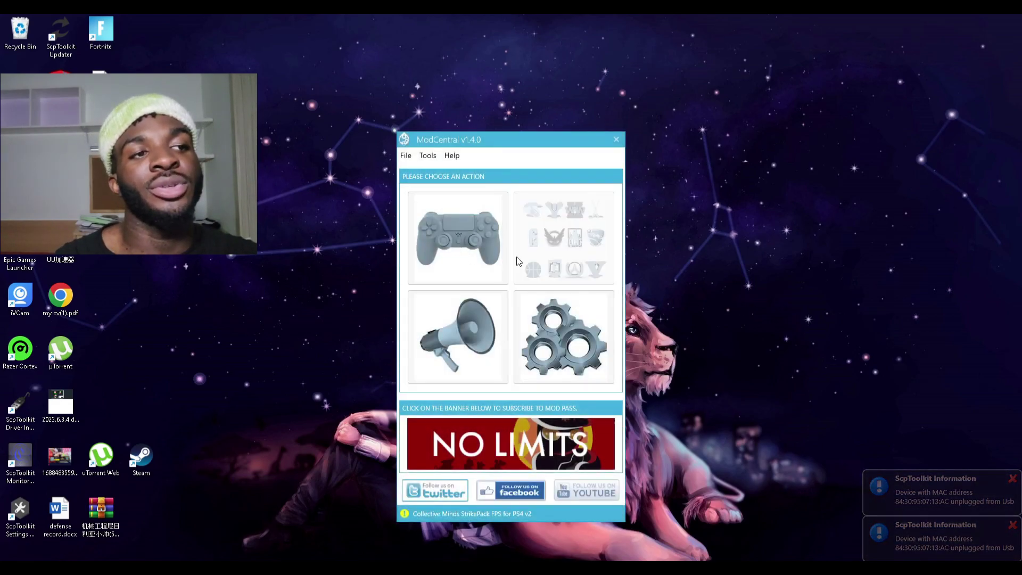
pyautogui.click(432, 231)
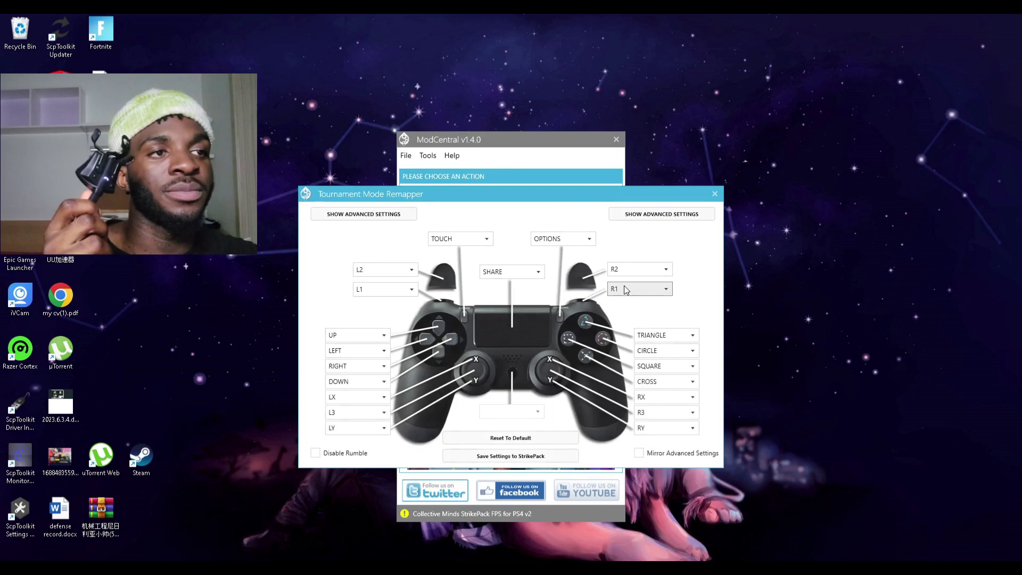
pyautogui.click(536, 272)
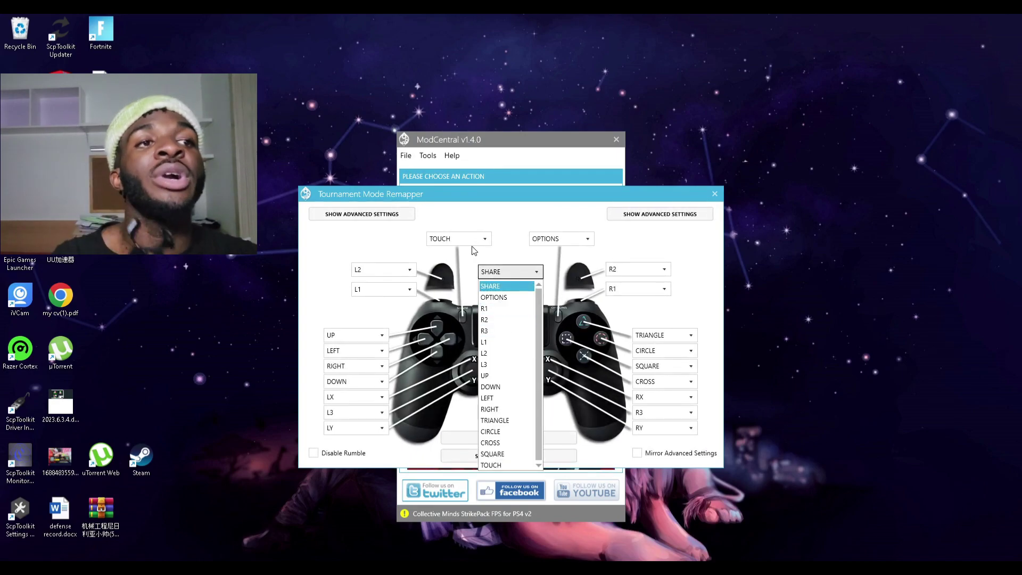
pyautogui.click(511, 248)
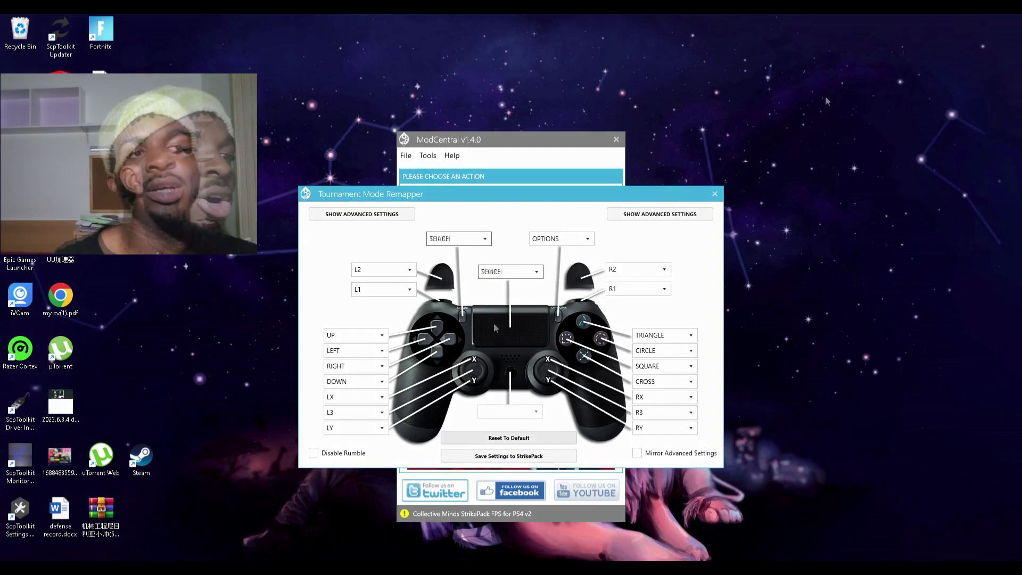
pyautogui.click(506, 272)
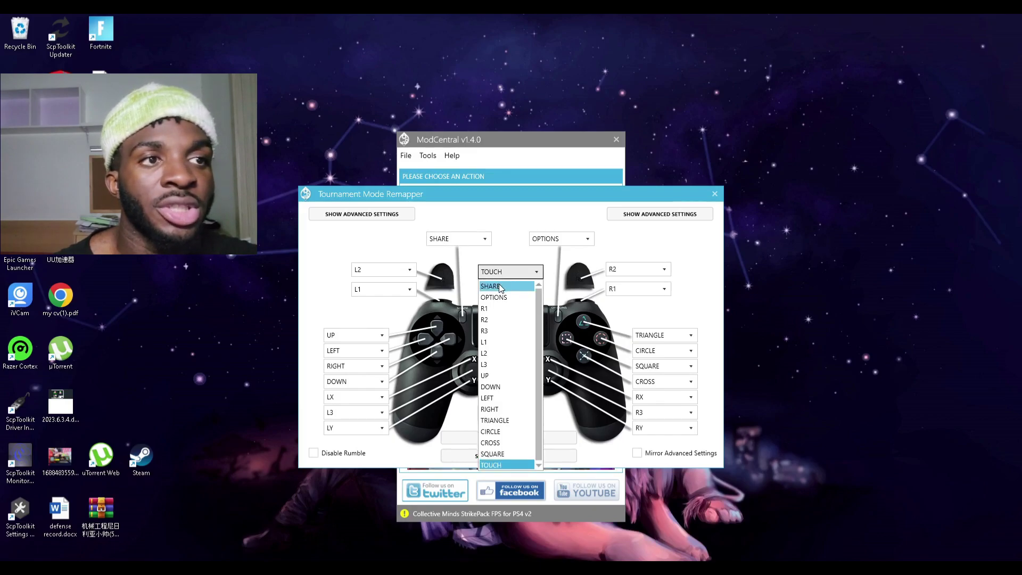
pyautogui.click(500, 288)
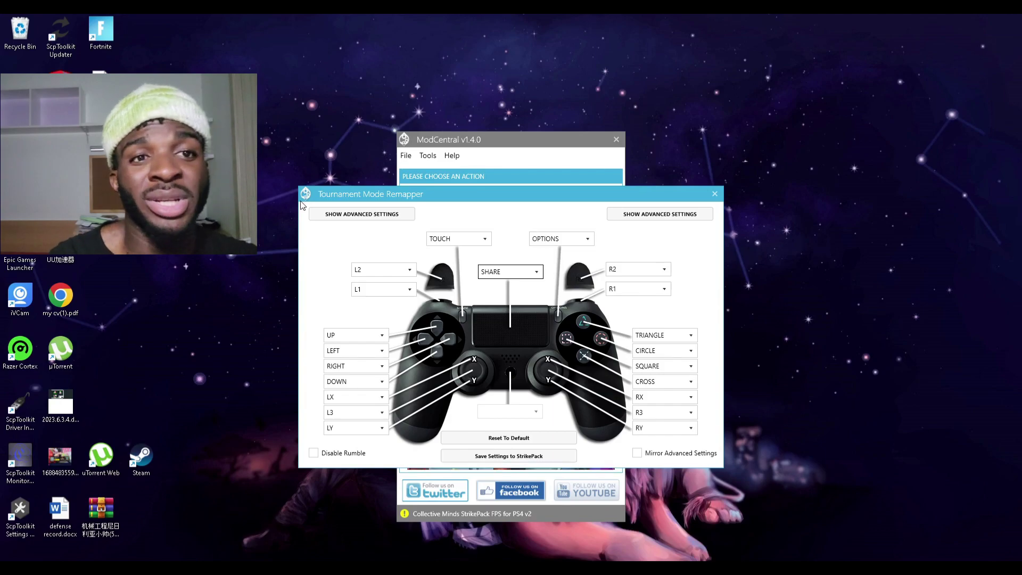
pyautogui.click(714, 193)
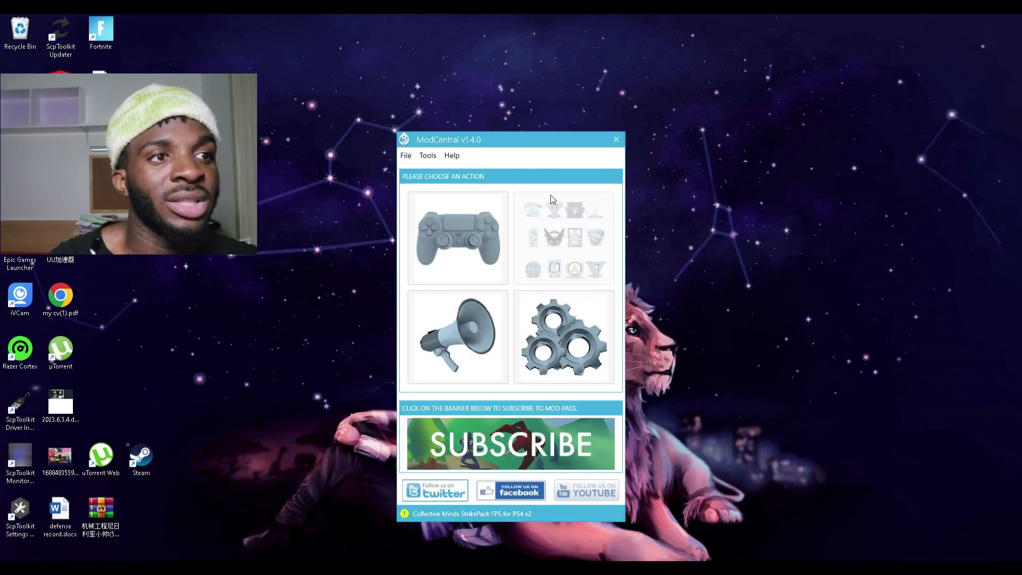
# Close ModCentral and select the ScpToolkit Settings Manager and Driver Installer desktop shortcuts
pyautogui.click(616, 139)
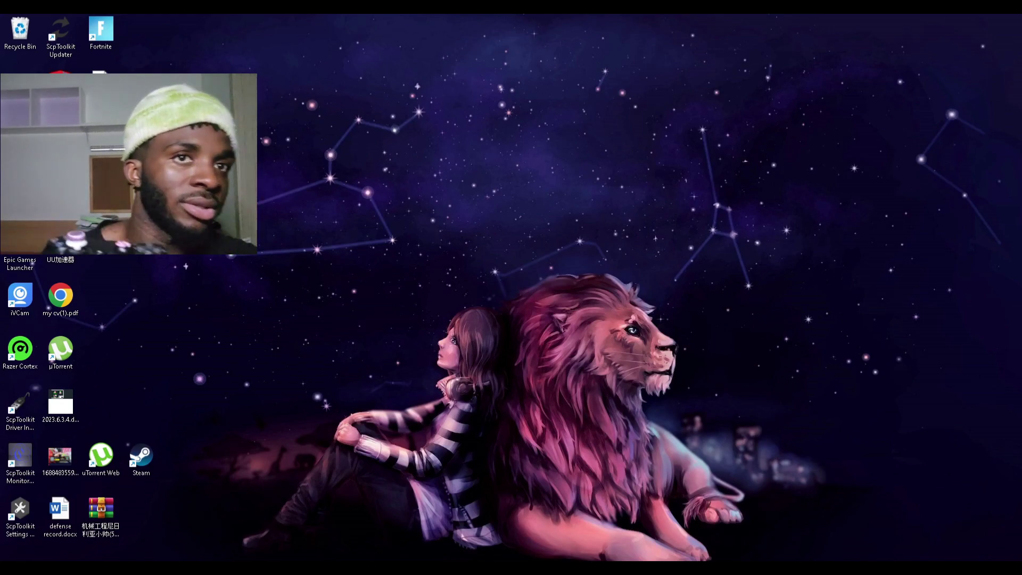
pyautogui.click(20, 514)
pyautogui.click(20, 408)
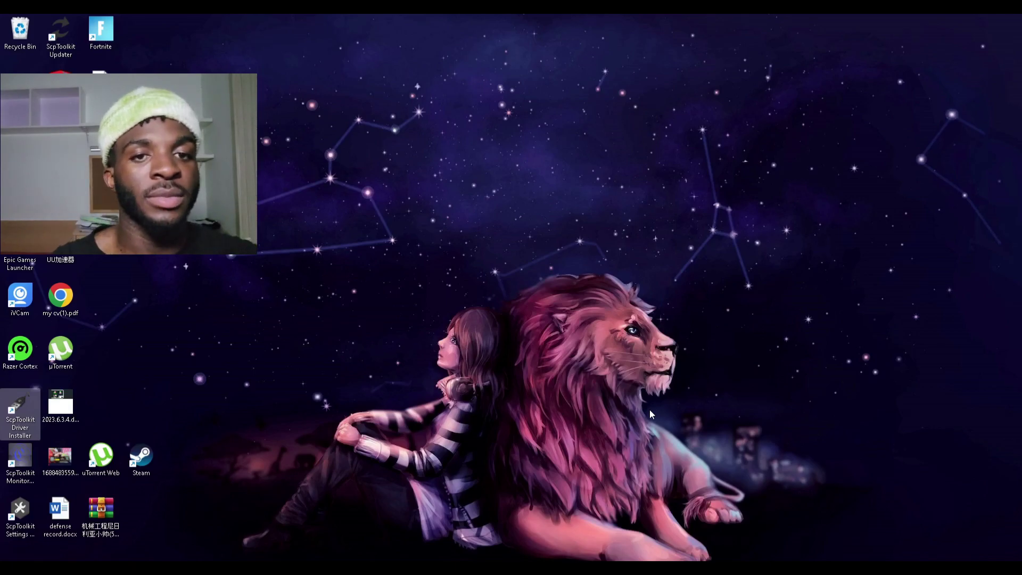
# Reopen the Driver Installer, keep only DualShock 4 Wireless Controller (Interface 0) selected, and start installing
pyautogui.doubleClick(20, 410)
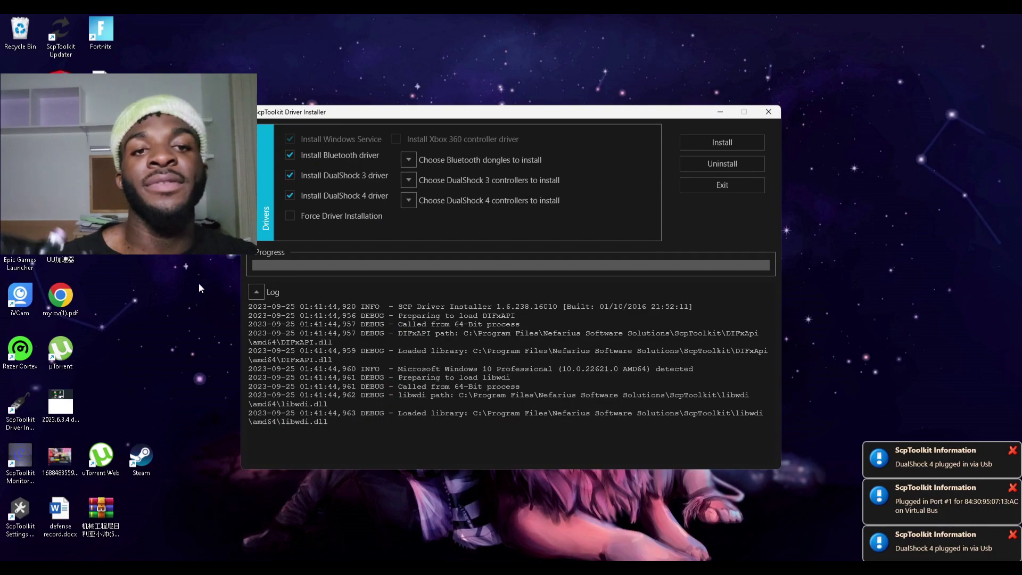
pyautogui.click(330, 156)
pyautogui.click(341, 176)
pyautogui.click(425, 203)
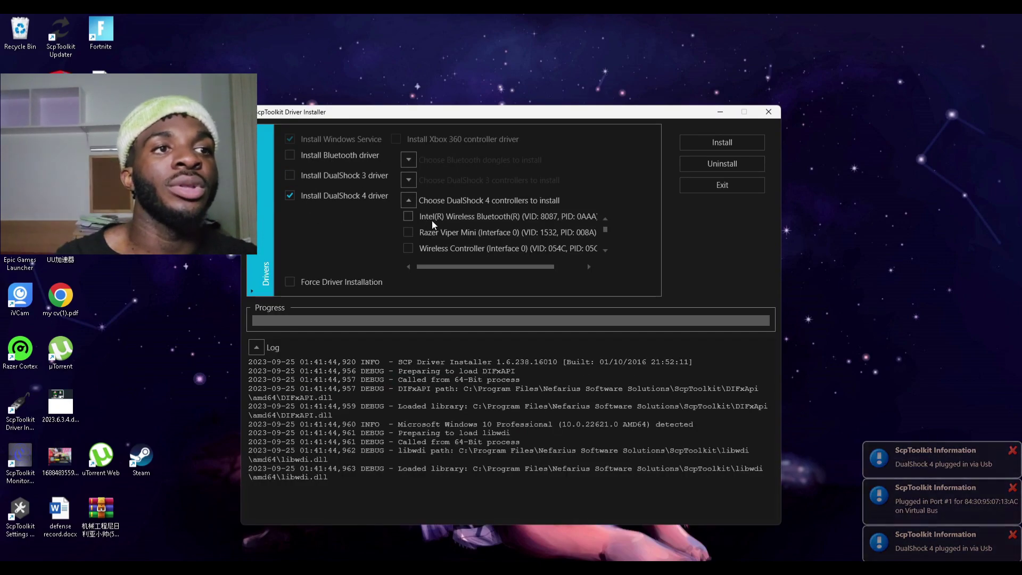
pyautogui.scroll(-4, 433, 247)
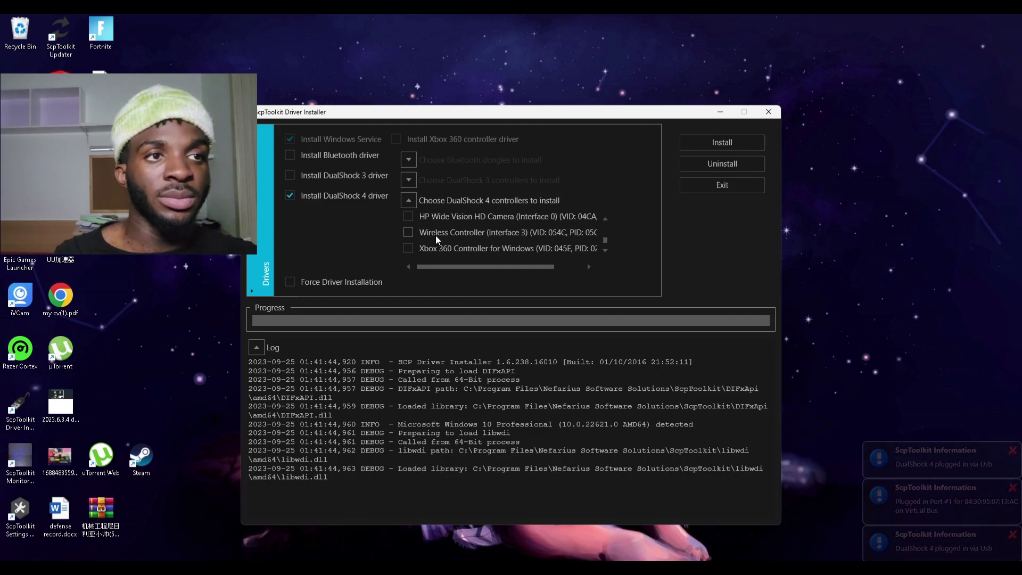
pyautogui.scroll(3, 410, 229)
pyautogui.click(697, 143)
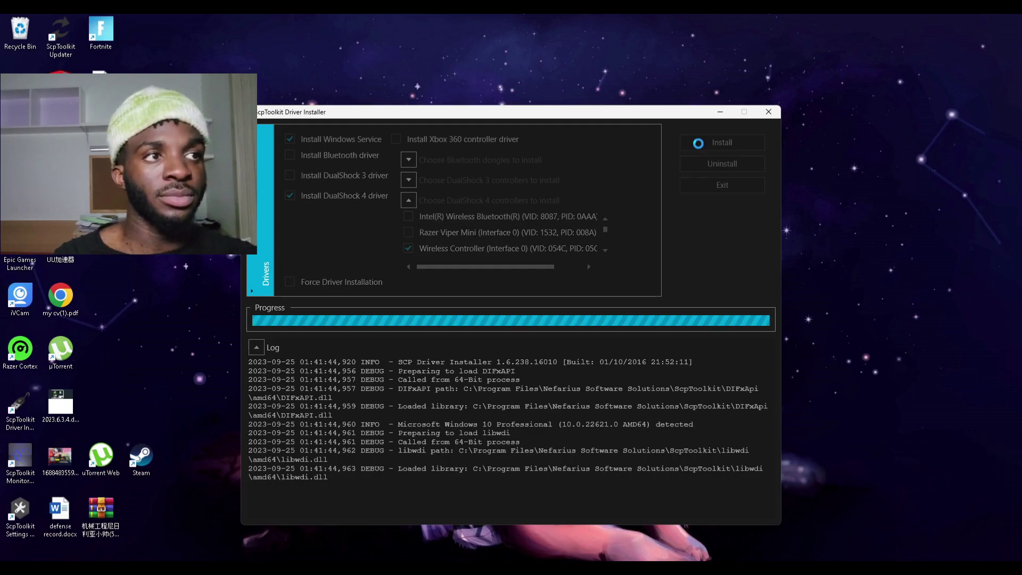